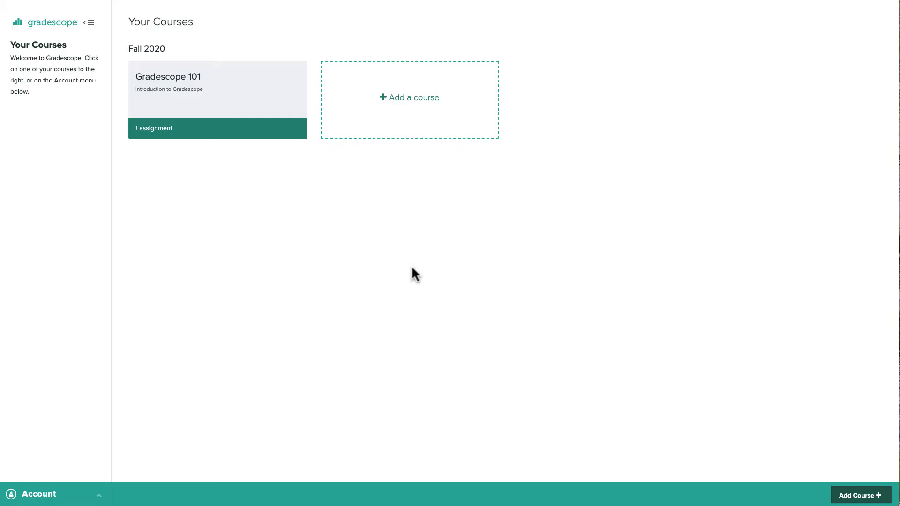
# Open the Gradescope 101 course from the Your Courses page.
pyautogui.click(217, 104)
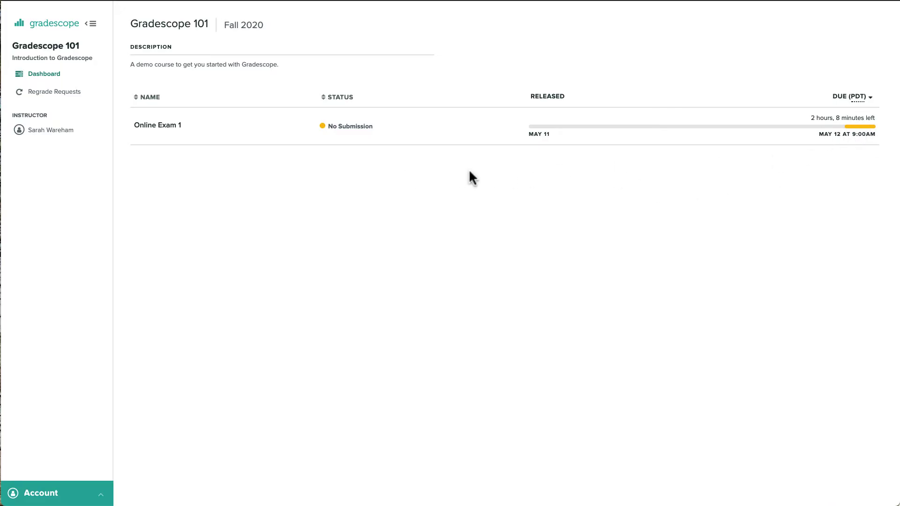
# Open Online Exam 1 from the Gradescope 101 assignment list.
pyautogui.click(159, 126)
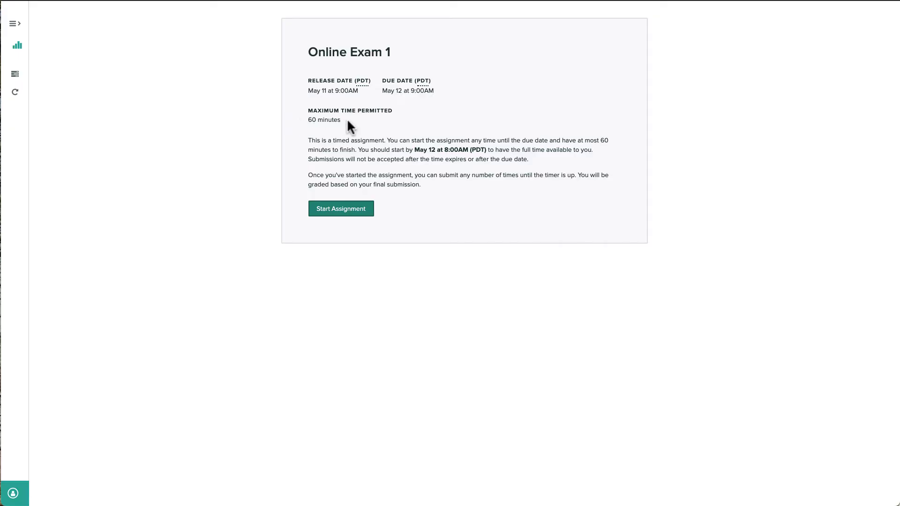
# Start Online Exam 1, then hide and restore the time-remaining countdown.
pyautogui.click(350, 212)
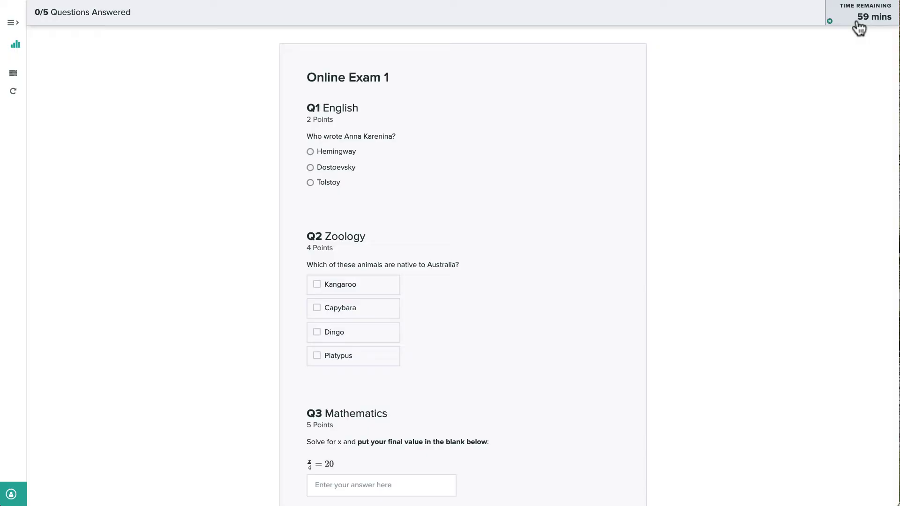
pyautogui.click(830, 21)
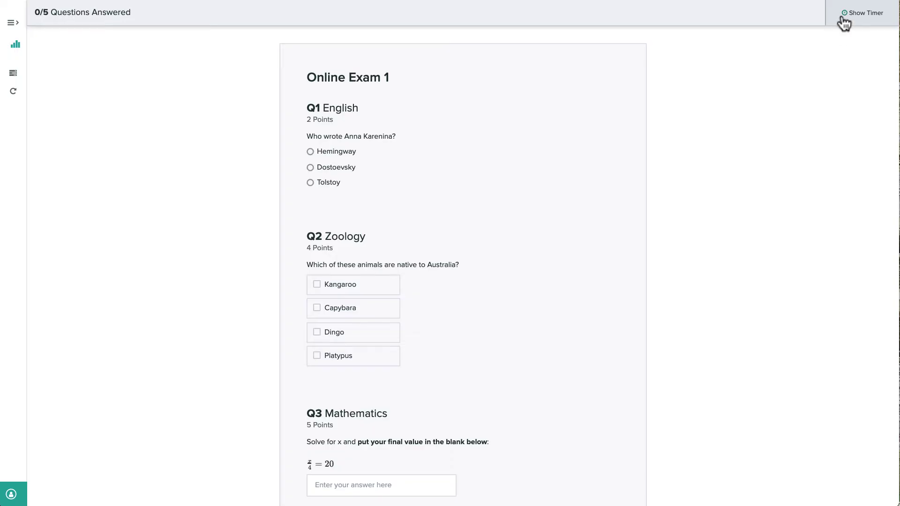
pyautogui.click(843, 21)
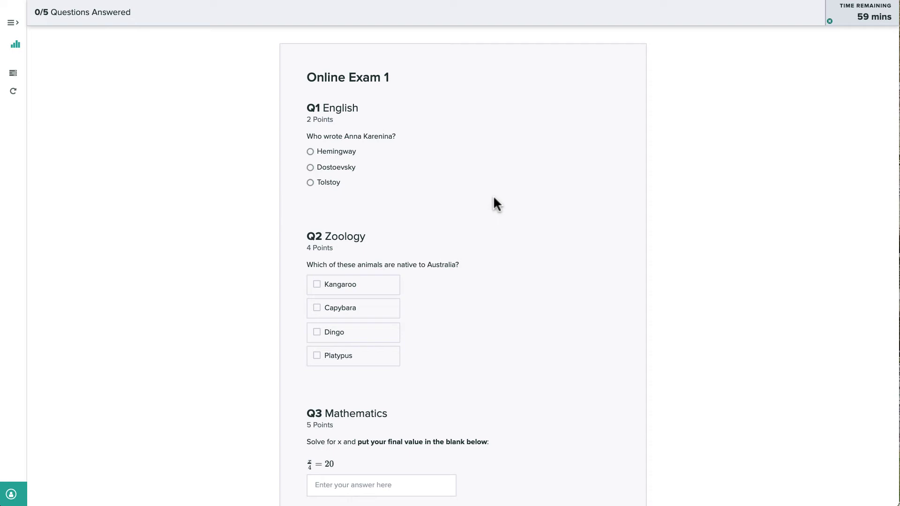
pyautogui.scroll(-12, 493, 197)
pyautogui.scroll(12, 494, 199)
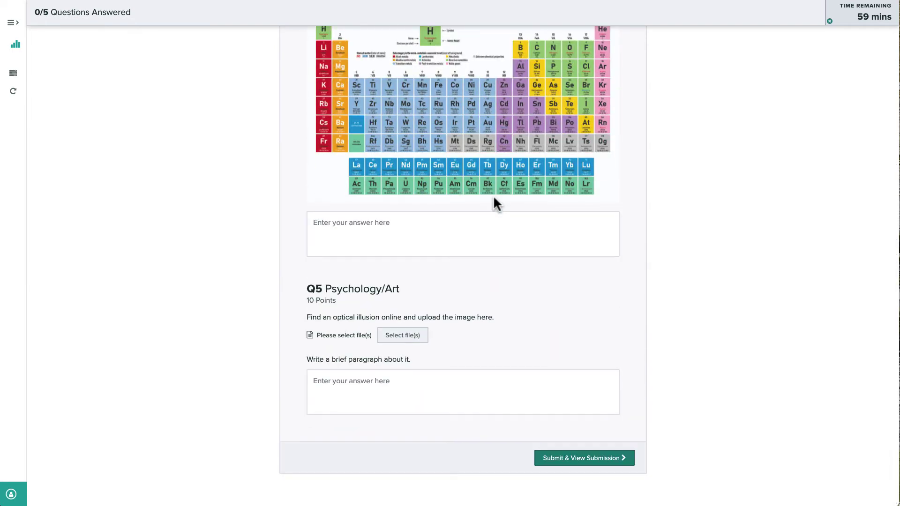
pyautogui.scroll(2, 493, 198)
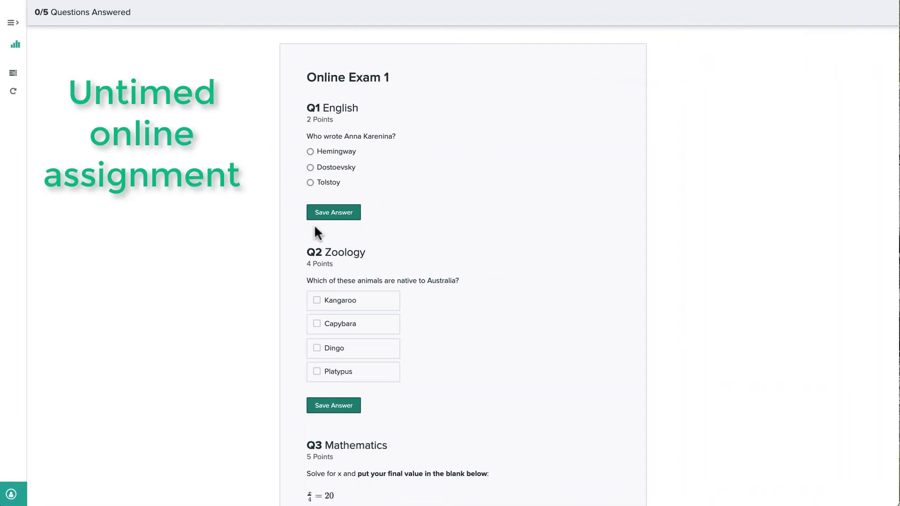
pyautogui.scroll(-4, 487, 244)
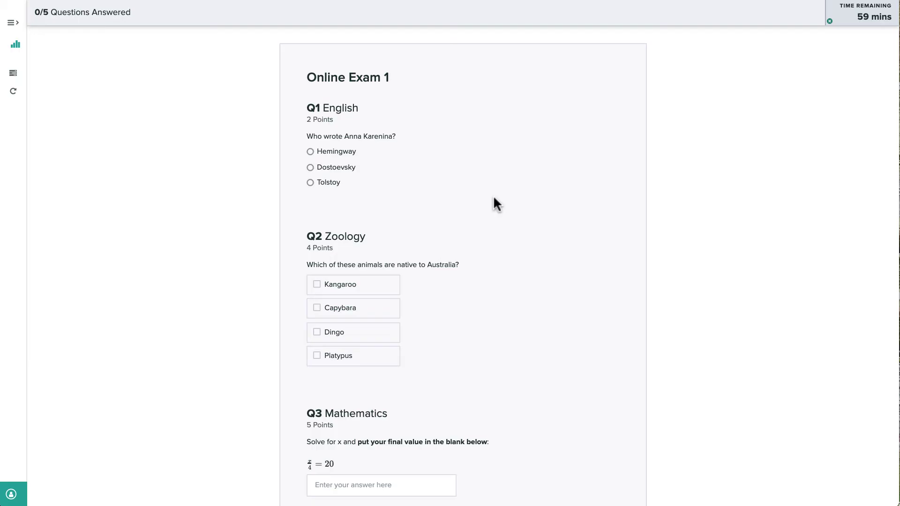
# Answer Q1 with Tolstoy.
pyautogui.scroll(-12, 493, 196)
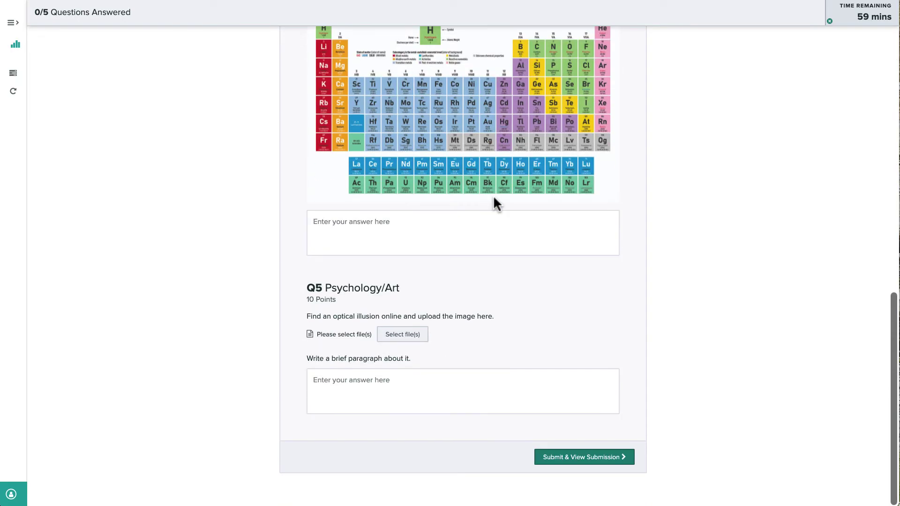
pyautogui.scroll(4, 493, 195)
pyautogui.scroll(8, 494, 197)
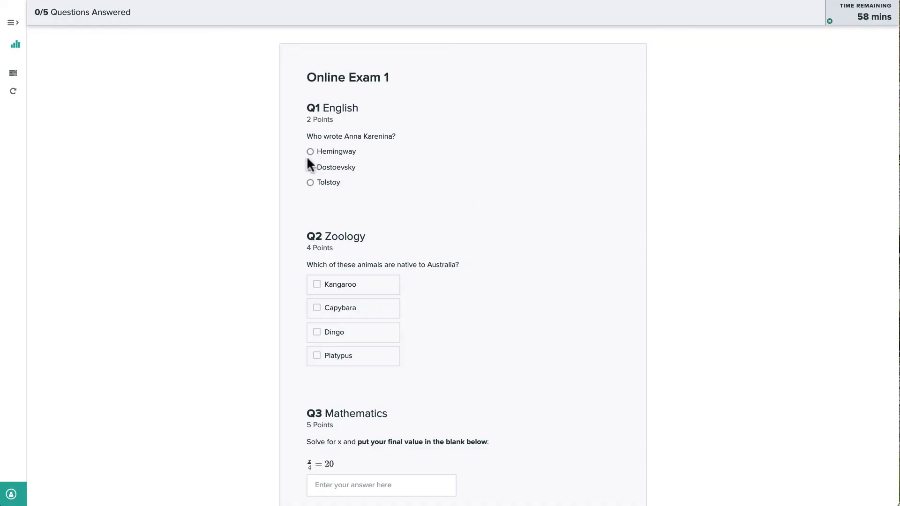
pyautogui.click(311, 184)
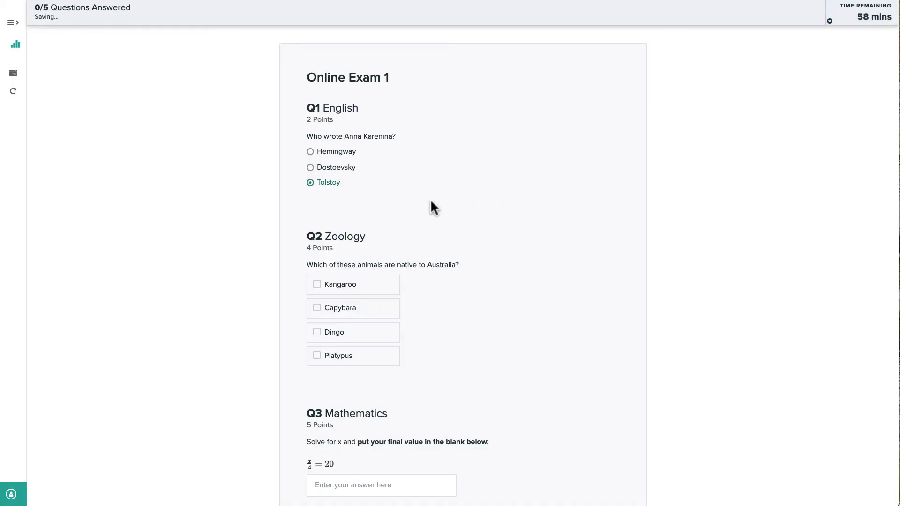
# Mark Kangaroo, Capybara and Platypus as native to Australia in Q2.
pyautogui.scroll(-4, 430, 201)
pyautogui.click(313, 113)
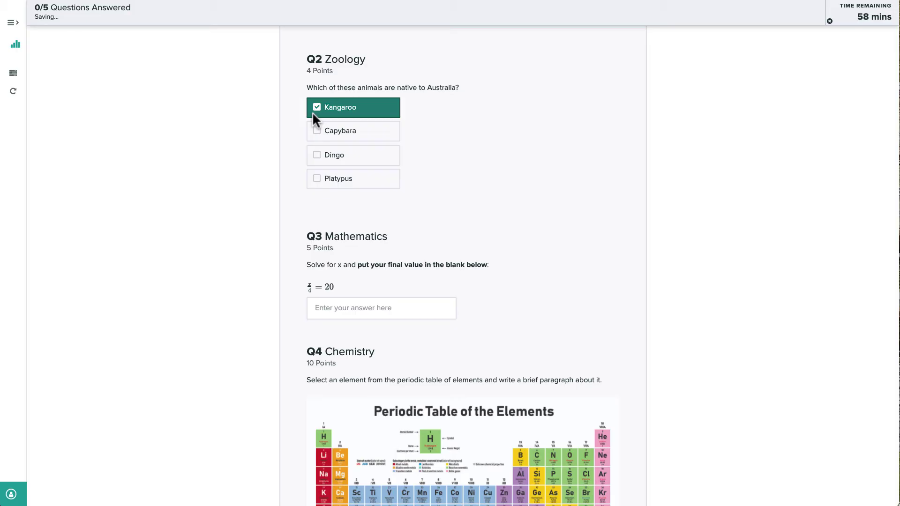
pyautogui.click(317, 132)
pyautogui.click(321, 185)
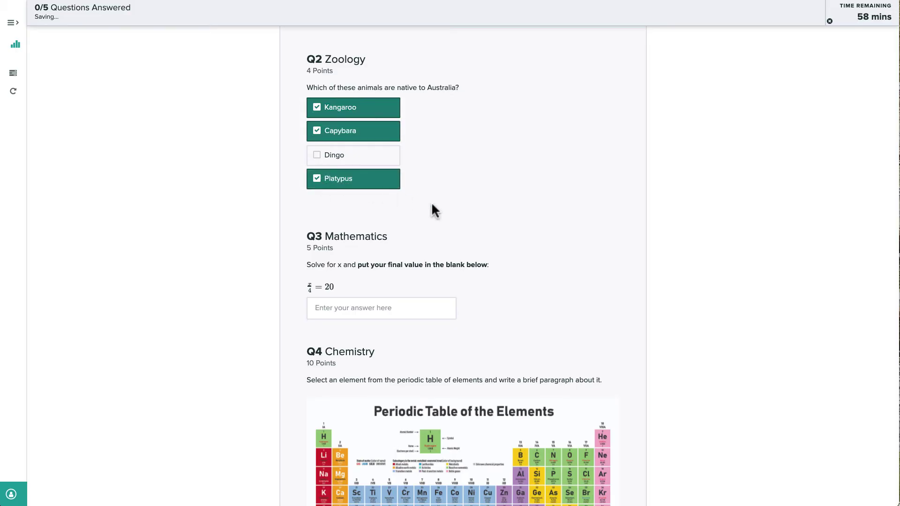
# Enter 80 as the Q3 answer.
pyautogui.scroll(-3, 452, 216)
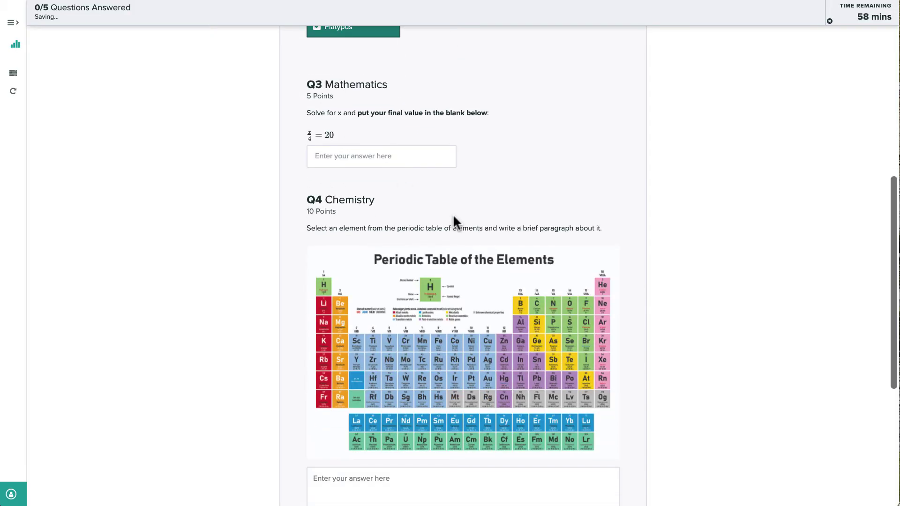
pyautogui.click(410, 156)
pyautogui.write('80')
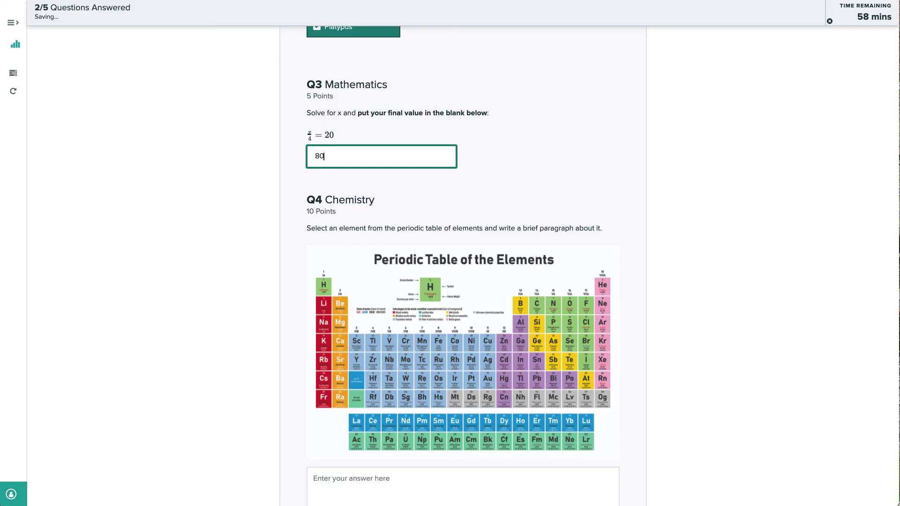
pyautogui.click(388, 134)
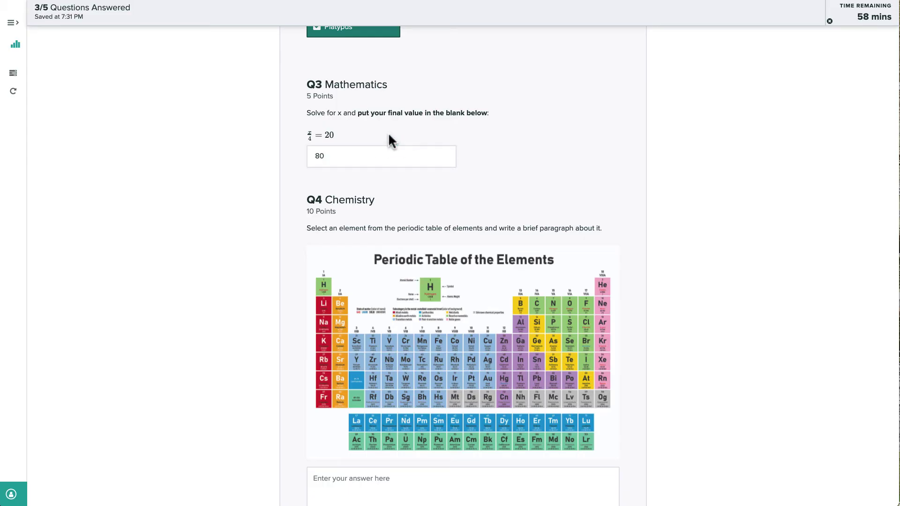
pyautogui.scroll(-3, 389, 134)
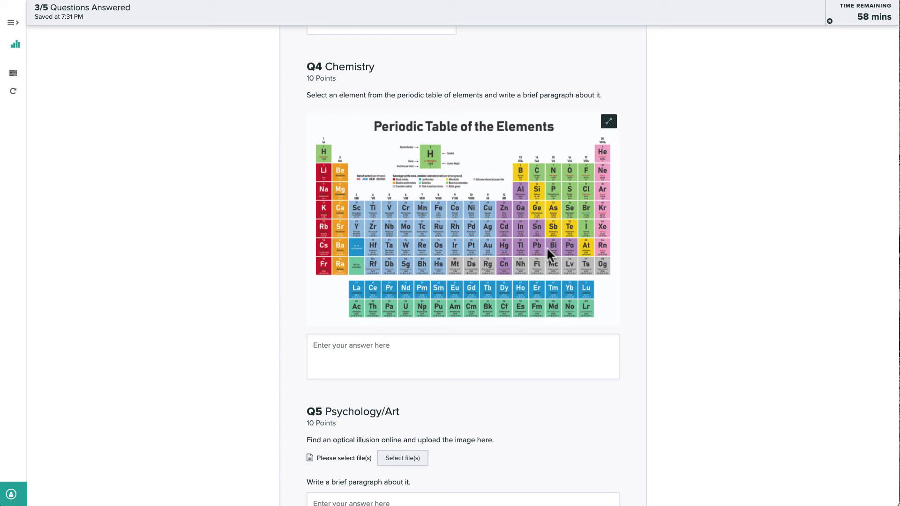
pyautogui.scroll(-1, 552, 258)
pyautogui.scroll(4, 555, 257)
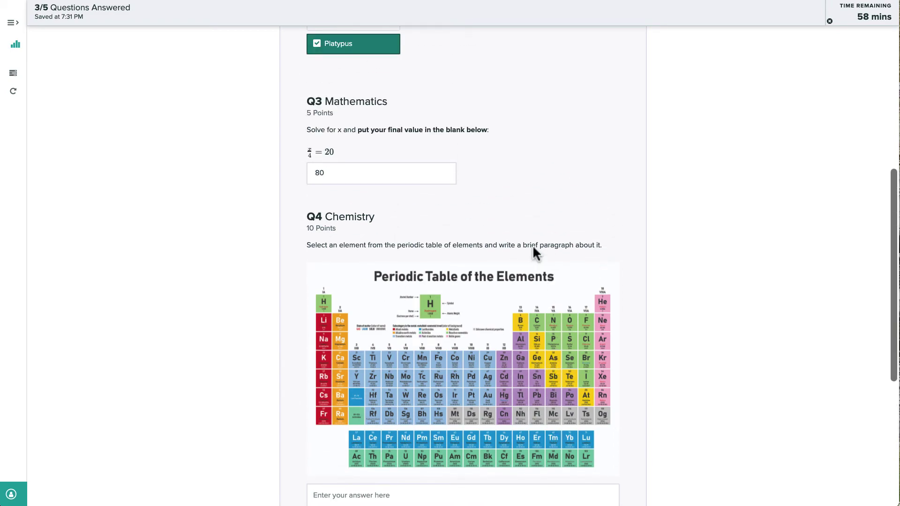
# Correct the Q3 answer back to 80 after it was briefly changed to 4.
pyautogui.click(362, 173)
pyautogui.press('BackSpace')
pyautogui.press('BackSpace')
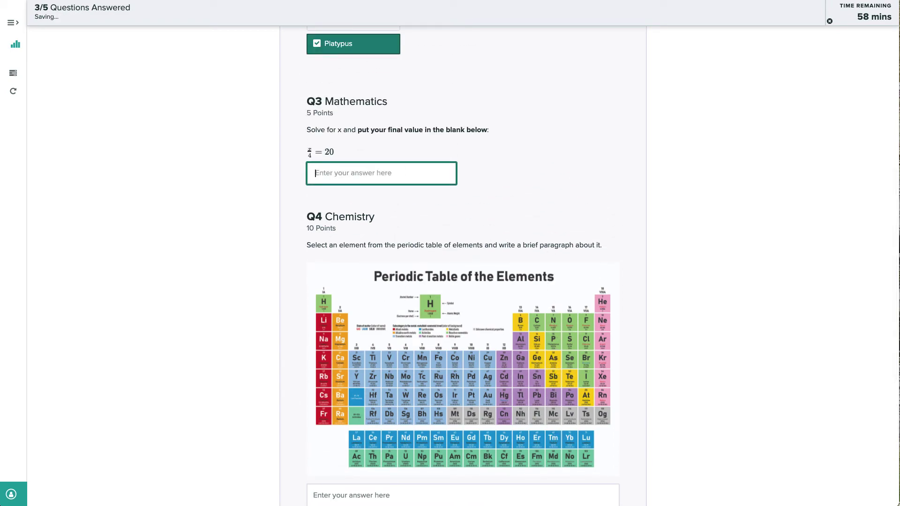
pyautogui.write('4')
pyautogui.click(511, 158)
pyautogui.doubleClick(406, 175)
pyautogui.press('BackSpace')
pyautogui.write('80')
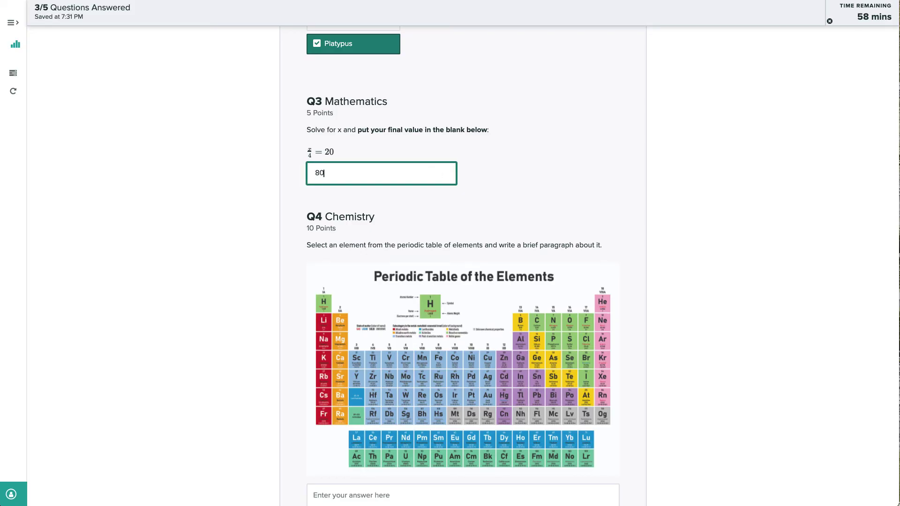
pyautogui.click(512, 185)
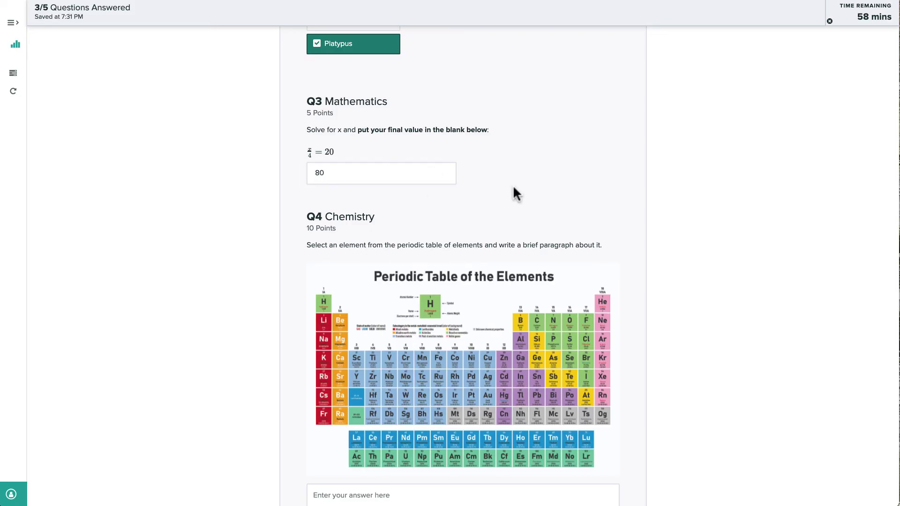
# Answer Q4 with 'Element 18 is Argon. It is a noble gas.'.
pyautogui.scroll(-5, 554, 208)
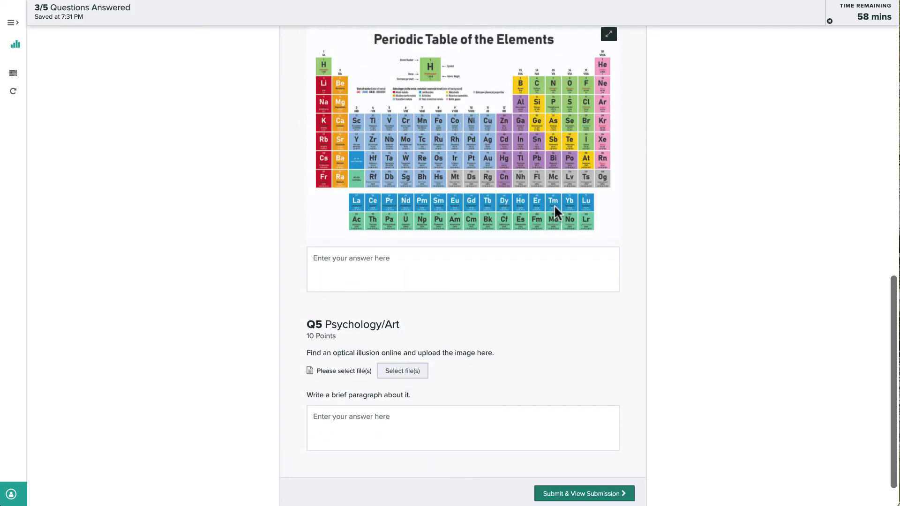
pyautogui.scroll(1, 554, 204)
pyautogui.click(412, 308)
pyautogui.write('E')
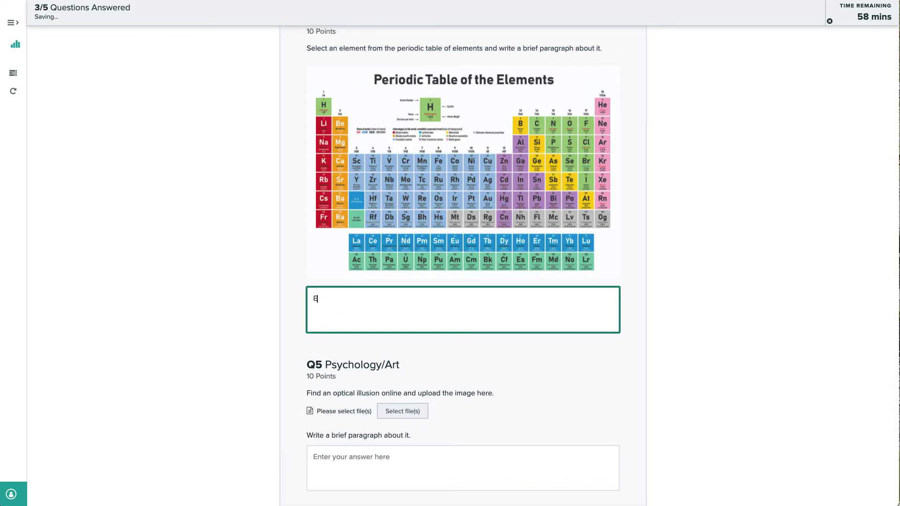
pyautogui.write('lement 18 is Argon. It is a noble gas.')
pyautogui.scroll(-2, 536, 340)
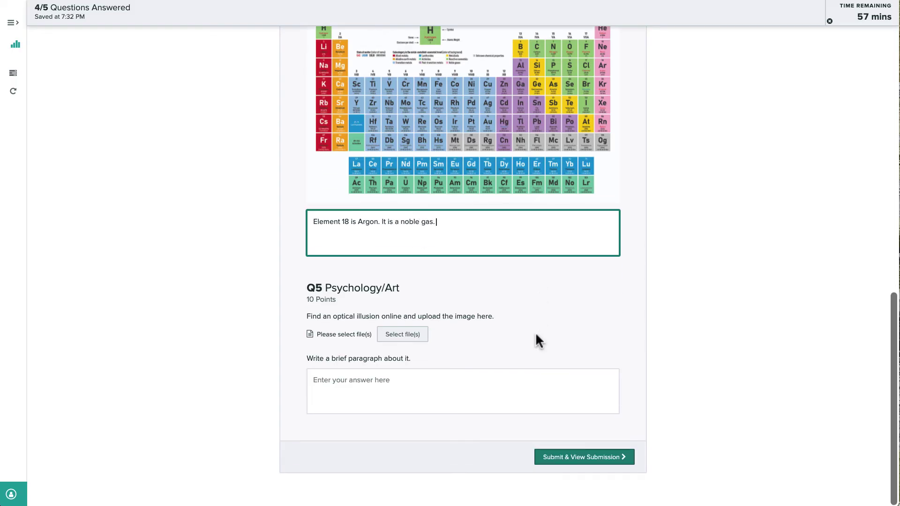
# Upload IllusionImage.jpeg from Downloads to Q5 and preview it.
pyautogui.click(404, 339)
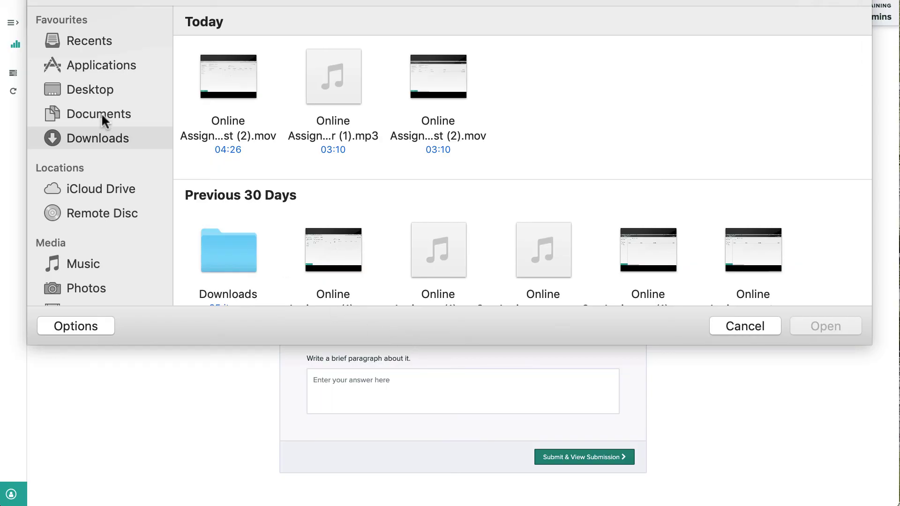
pyautogui.scroll(-5, 277, 179)
pyautogui.click(229, 145)
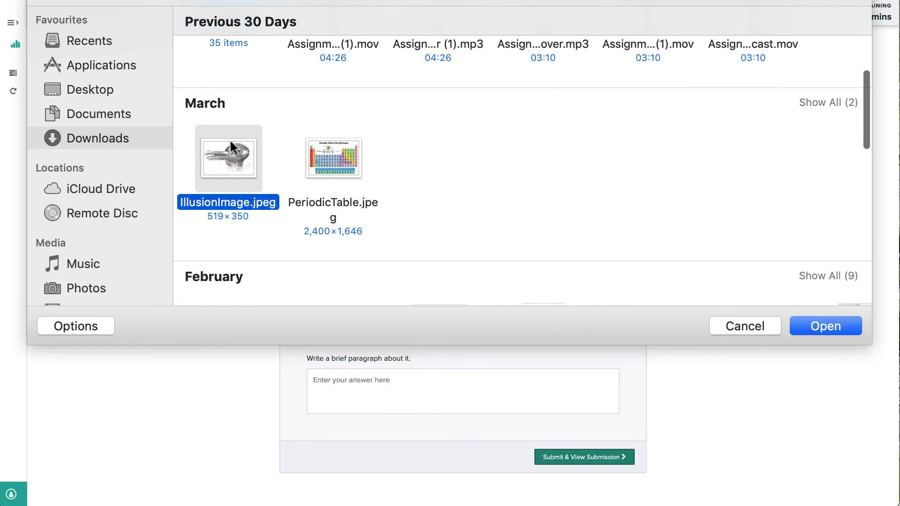
pyautogui.click(825, 323)
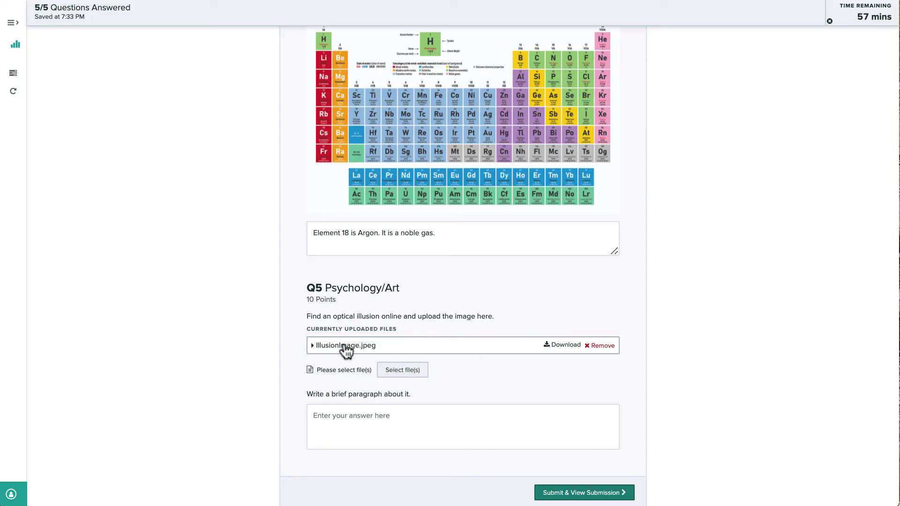
pyautogui.click(378, 341)
pyautogui.scroll(-4, 442, 312)
pyautogui.scroll(-1, 441, 309)
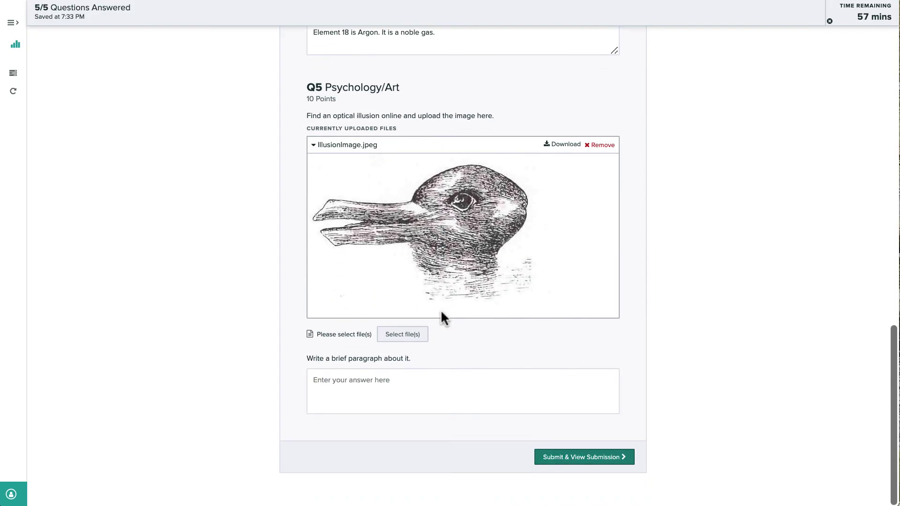
# Write the Q5 paragraph 'This image shows both a duck and a rabbit.'.
pyautogui.click(329, 392)
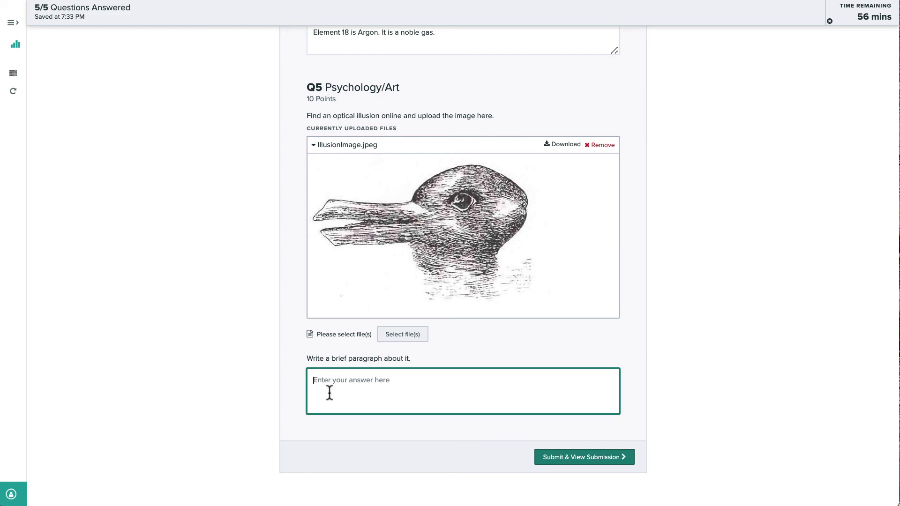
pyautogui.write('This image shows')
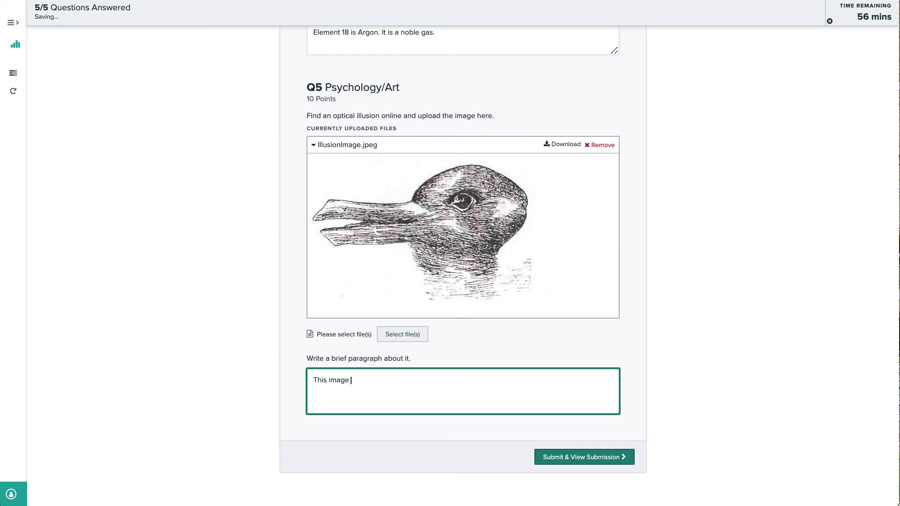
pyautogui.write(' both a')
pyautogui.press('BackSpace')
pyautogui.write('both a duck and a rabbit.')
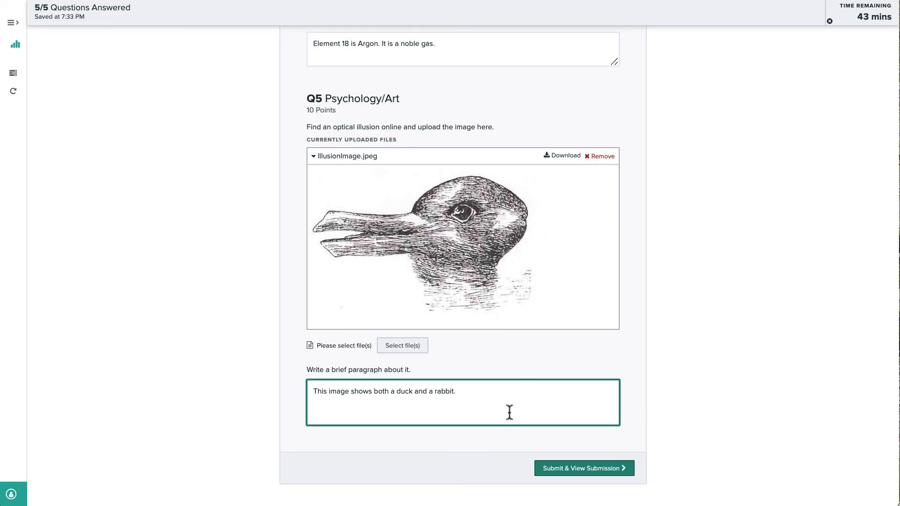
# Submit Online Exam 1 and review the submission page.
pyautogui.click(585, 465)
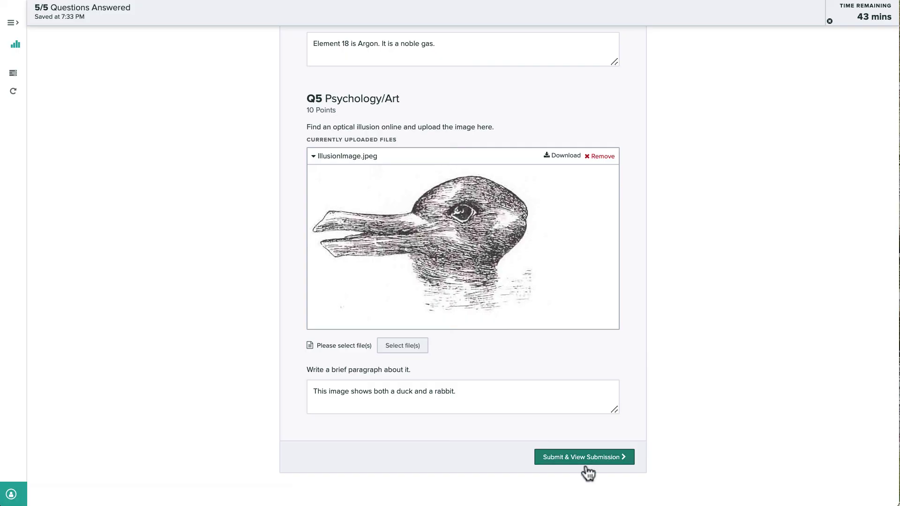
pyautogui.click(588, 458)
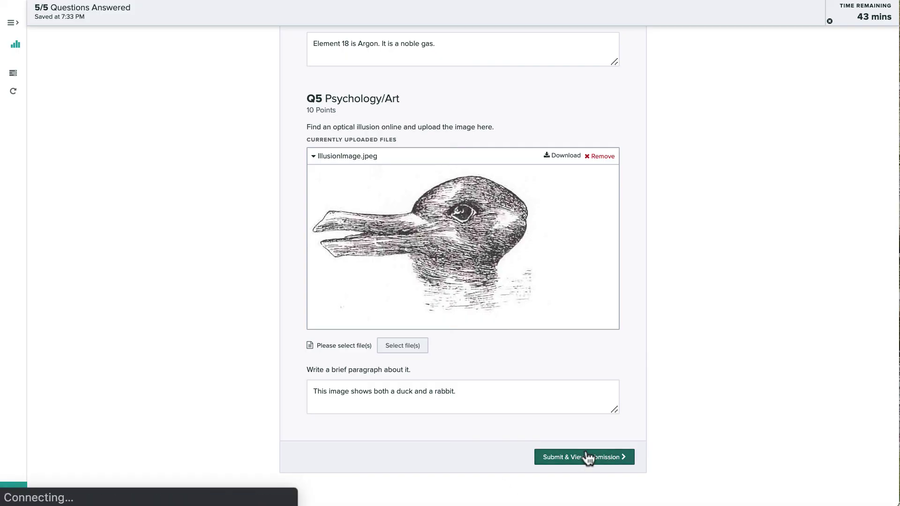
pyautogui.scroll(-10, 617, 256)
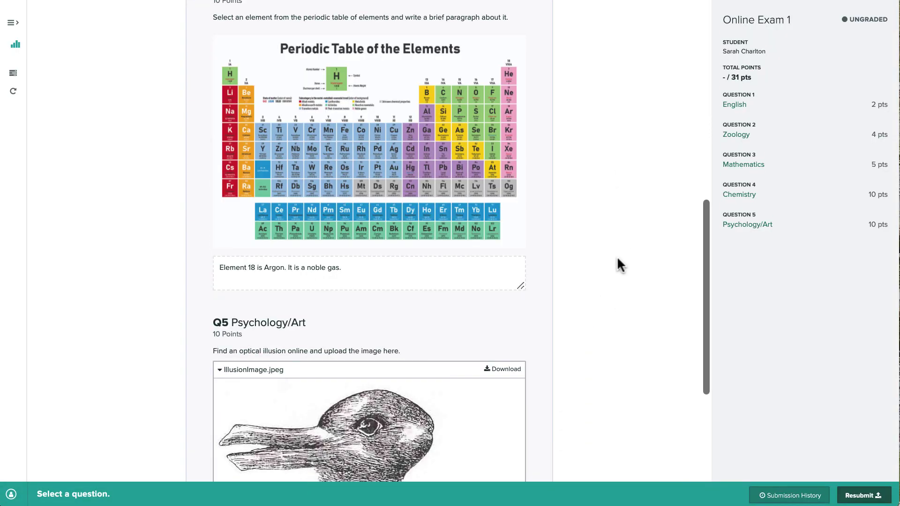
pyautogui.scroll(-4, 617, 256)
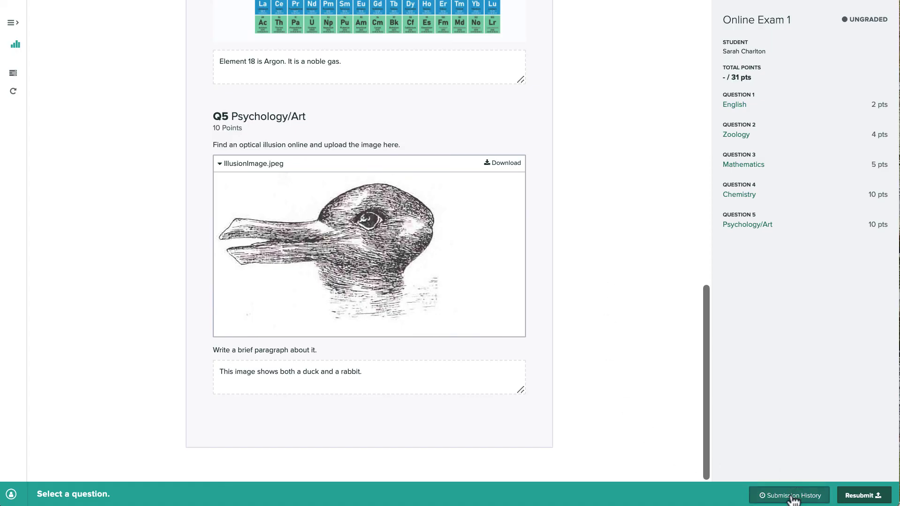
# Resubmit the exam and view the submission again.
pyautogui.click(857, 496)
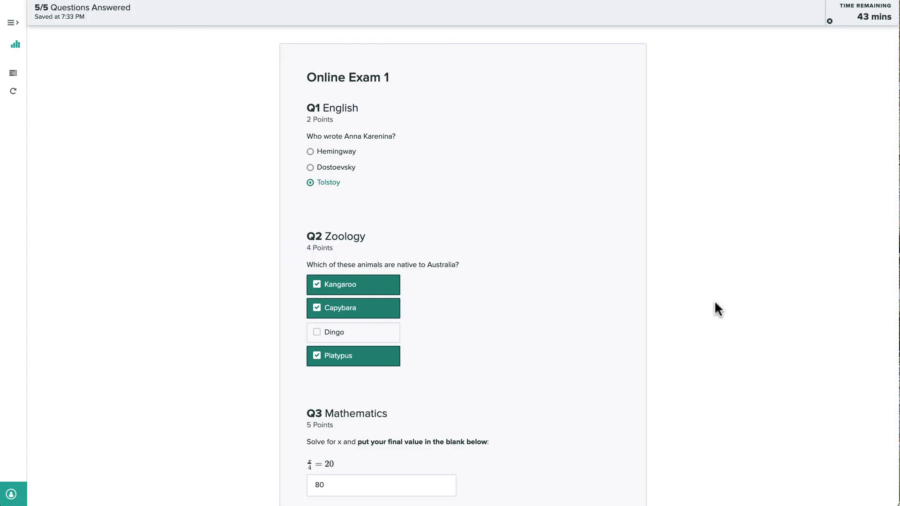
pyautogui.scroll(-12, 714, 309)
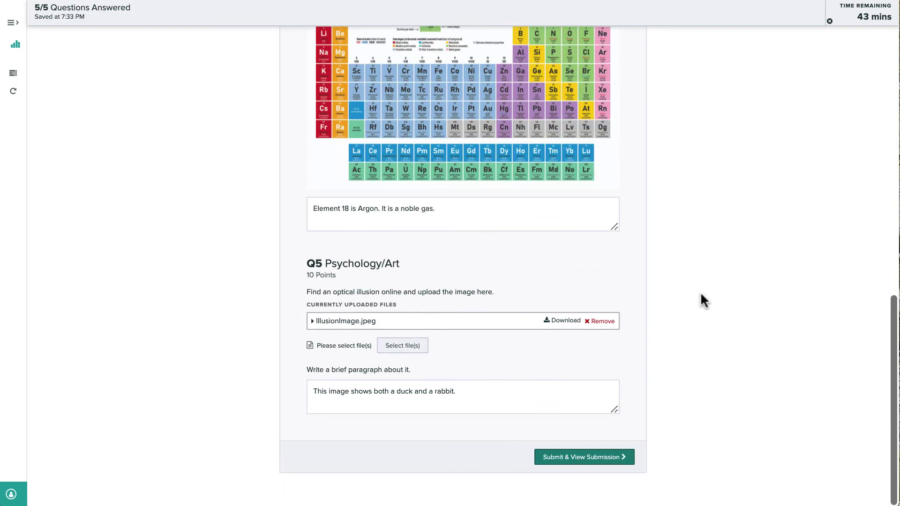
pyautogui.click(594, 457)
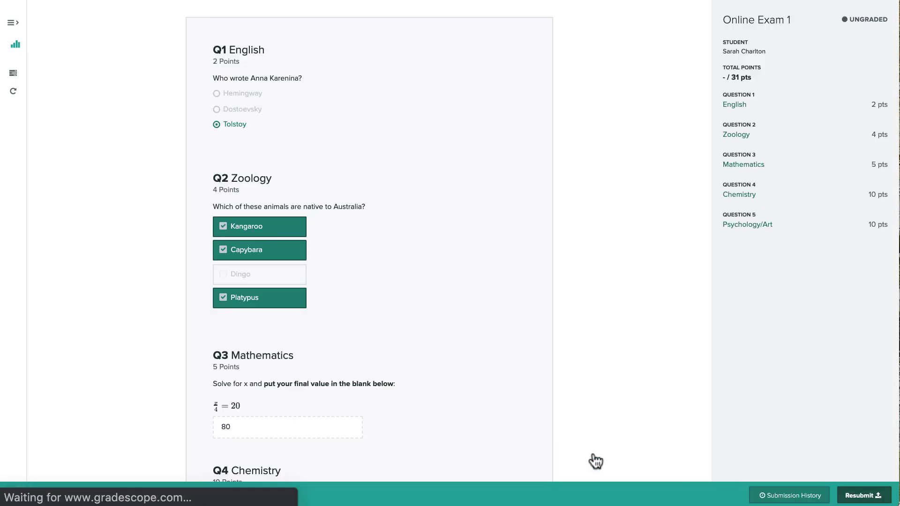